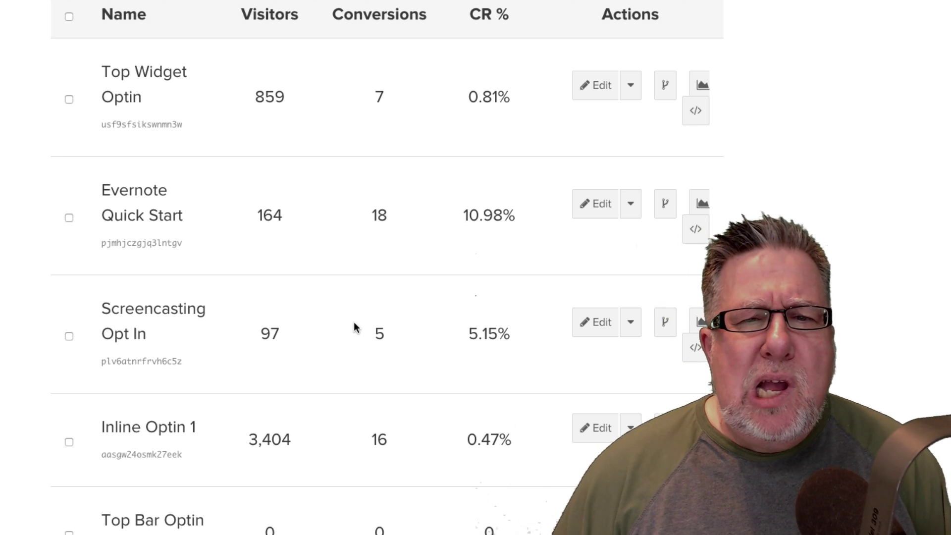
scroll(354, 321, "down", 1)
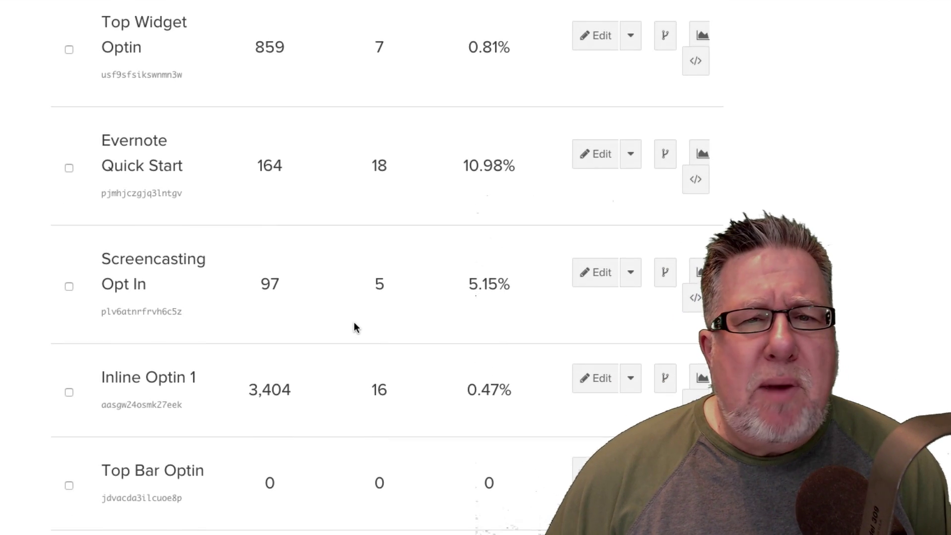
scroll(354, 322, "up", 1)
scroll(353, 327, "up", 1)
scroll(354, 322, "up", 1)
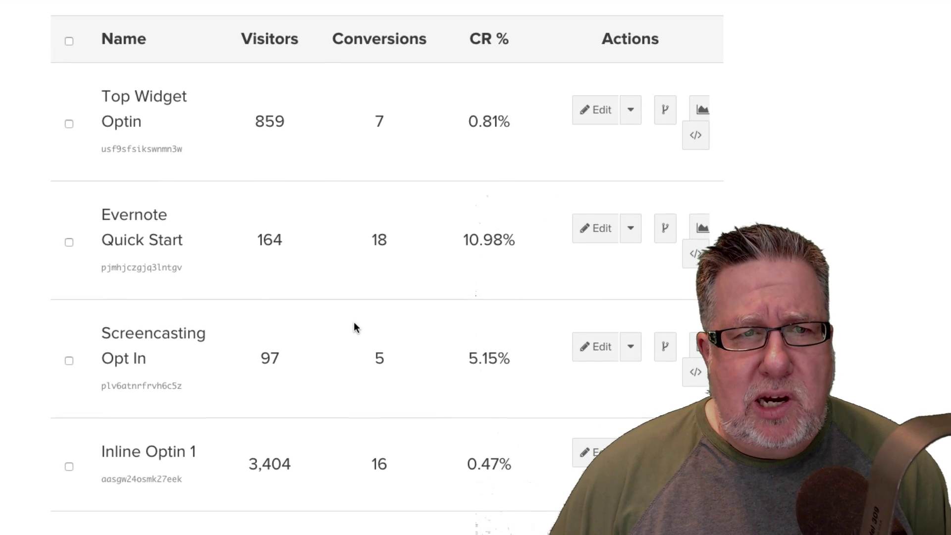
scroll(354, 323, "down", 1)
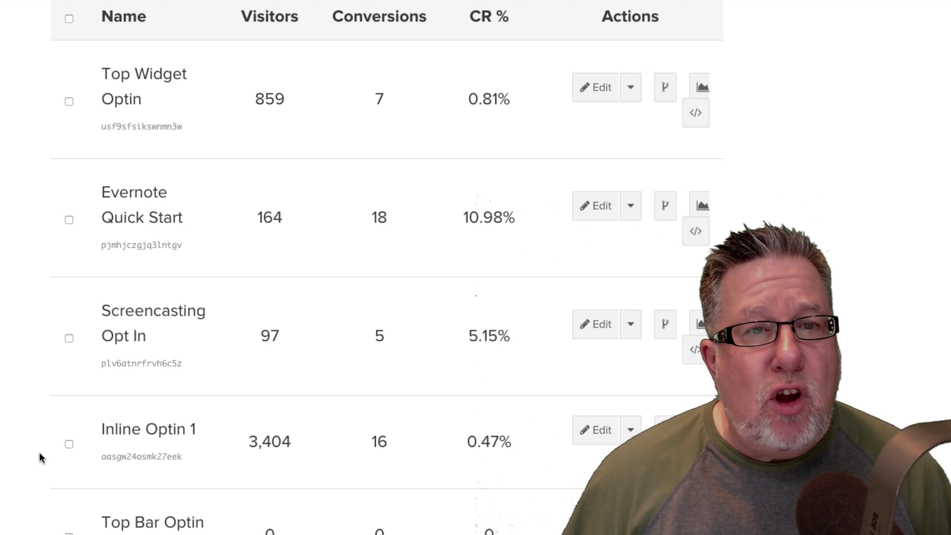
Step: Load the Screencasting Opt In campaign into the editor with its Bullseye preview
left_click(135, 318)
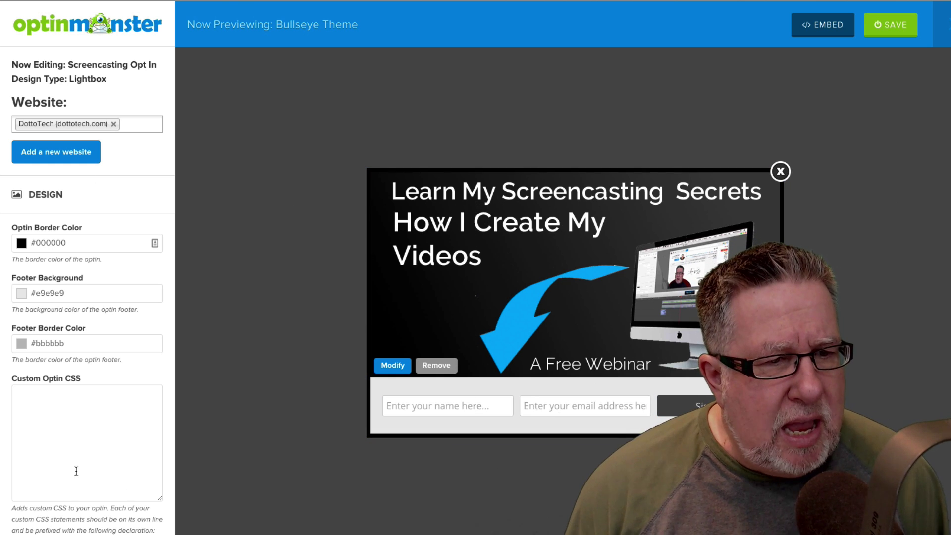
scroll(76, 471, "down", 2)
scroll(75, 479, "down", 3)
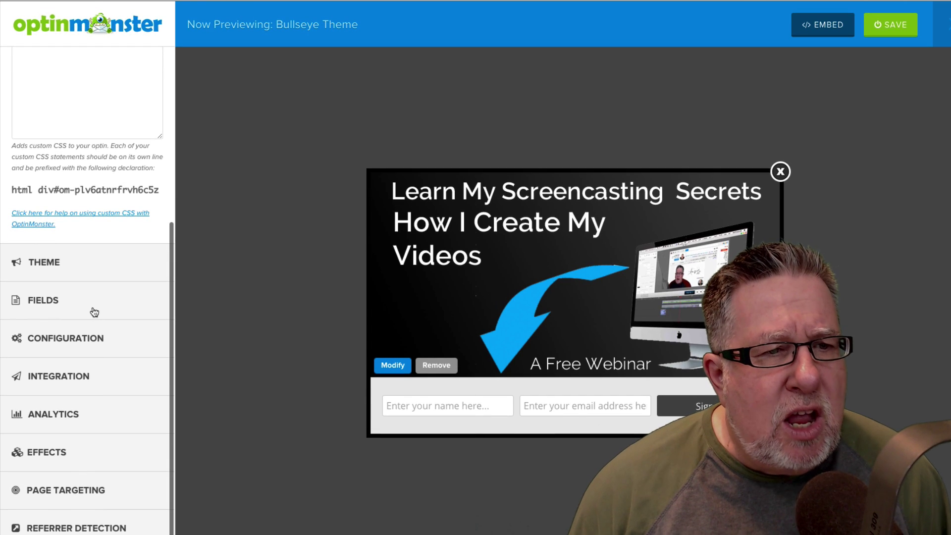
Step: Show the available opt-in themes such as Balance, Case Study and Chalkboard, keeping Bullseye active
left_click(58, 263)
scroll(58, 268, "down", 2)
scroll(58, 281, "down", 2)
scroll(58, 283, "down", 2)
scroll(58, 282, "down", 1)
scroll(58, 283, "up", 6)
scroll(58, 281, "up", 3)
scroll(63, 245, "up", 1)
scroll(66, 197, "down", 2)
scroll(66, 196, "down", 5)
scroll(66, 196, "down", 5)
scroll(67, 197, "down", 5)
scroll(67, 196, "down", 6)
scroll(67, 196, "up", 1)
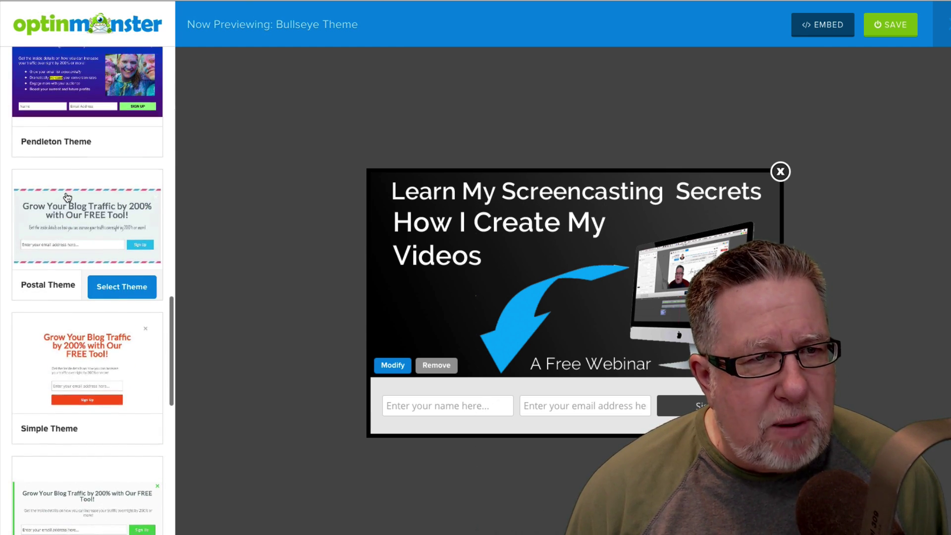
scroll(67, 197, "up", 10)
scroll(66, 197, "up", 12)
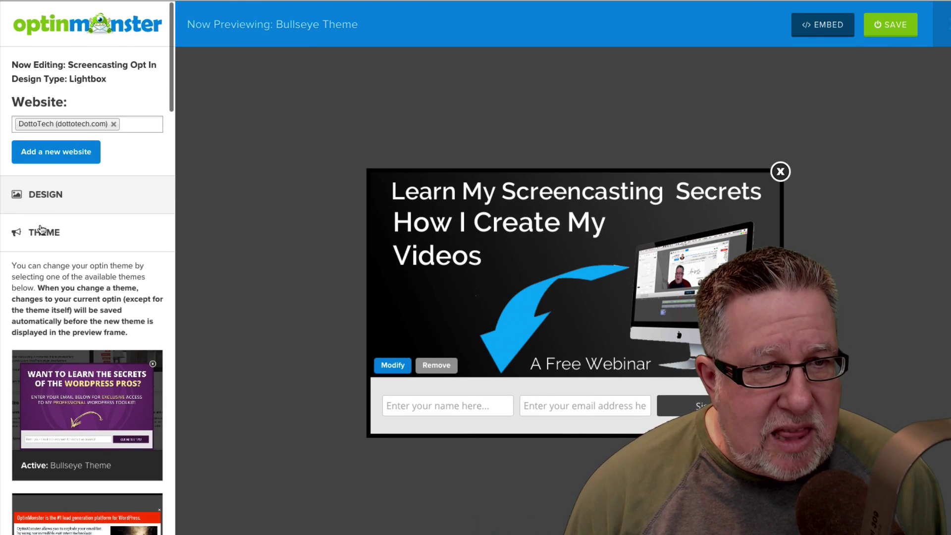
Step: Collapse the theme list and show the Fields settings for name, email, submit button and privacy statement
left_click(43, 230)
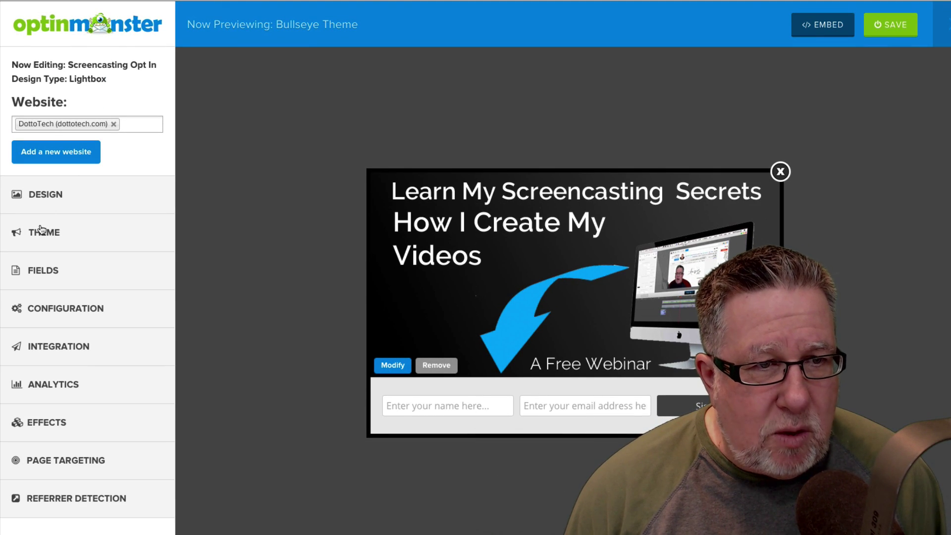
left_click(66, 275)
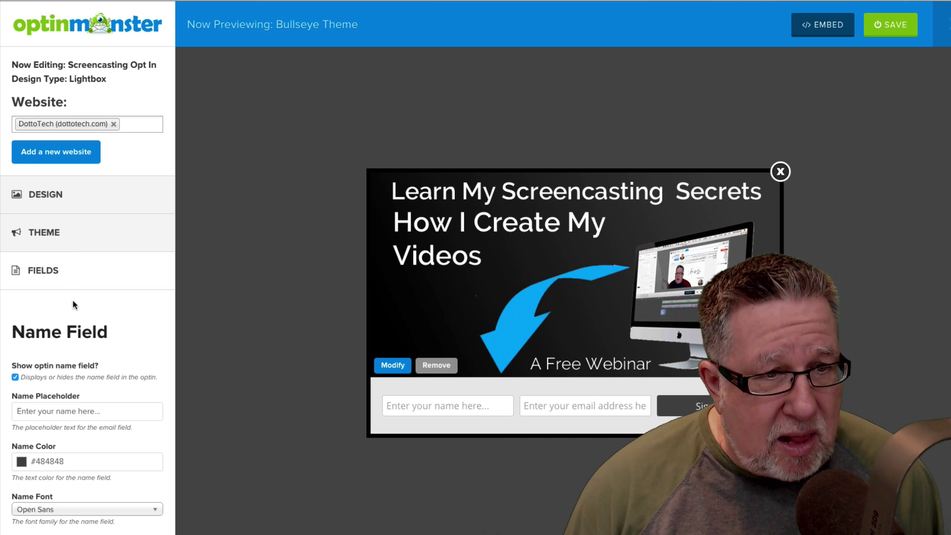
scroll(78, 319, "down", 1)
scroll(83, 331, "down", 3)
scroll(87, 336, "down", 1)
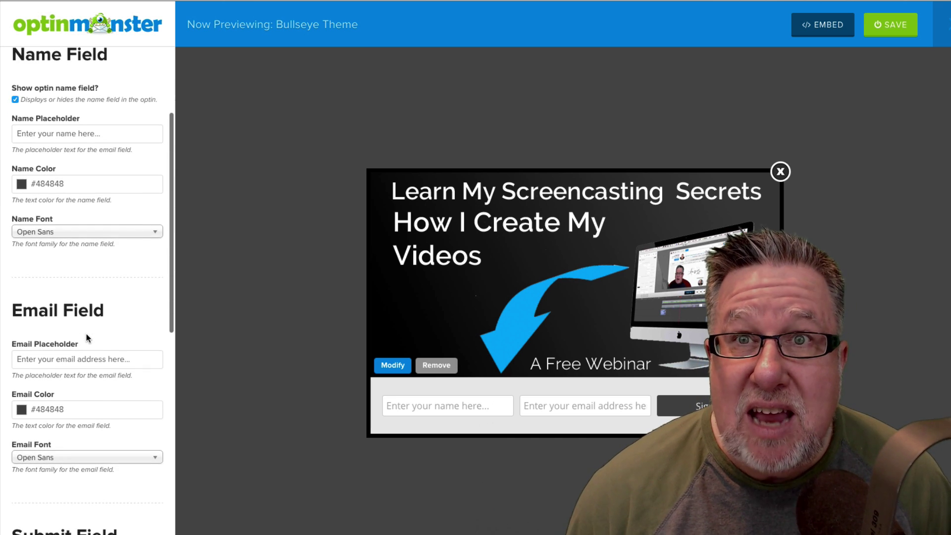
scroll(86, 338, "up", 1)
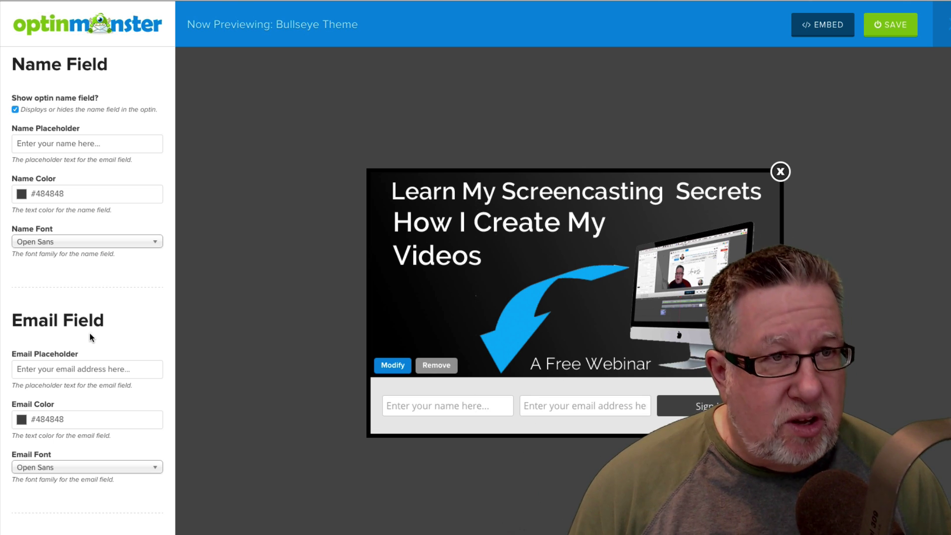
scroll(90, 332, "down", 1)
scroll(91, 338, "down", 5)
scroll(91, 339, "down", 4)
scroll(91, 341, "down", 6)
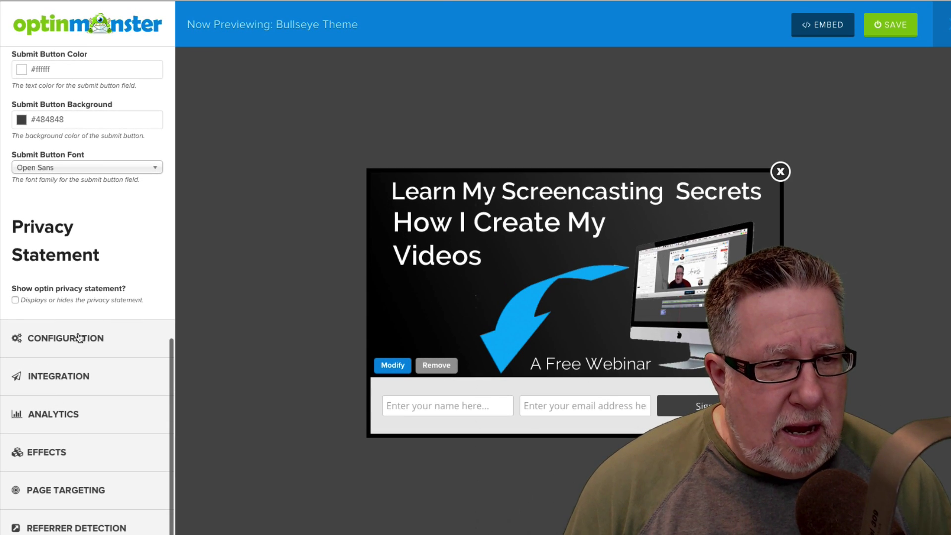
Step: Show the Configuration settings with loading delay, cookie durations, success message and exit intent
left_click(78, 339)
scroll(77, 351, "down", 5)
scroll(77, 352, "down", 1)
scroll(77, 352, "down", 2)
scroll(78, 351, "up", 1)
scroll(78, 352, "up", 2)
scroll(78, 351, "up", 3)
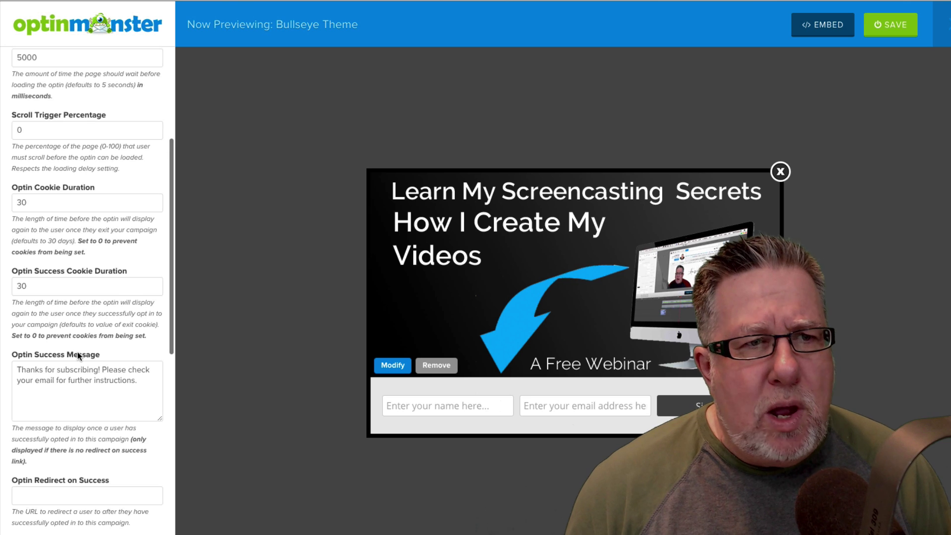
scroll(77, 354, "up", 1)
scroll(77, 354, "up", 1)
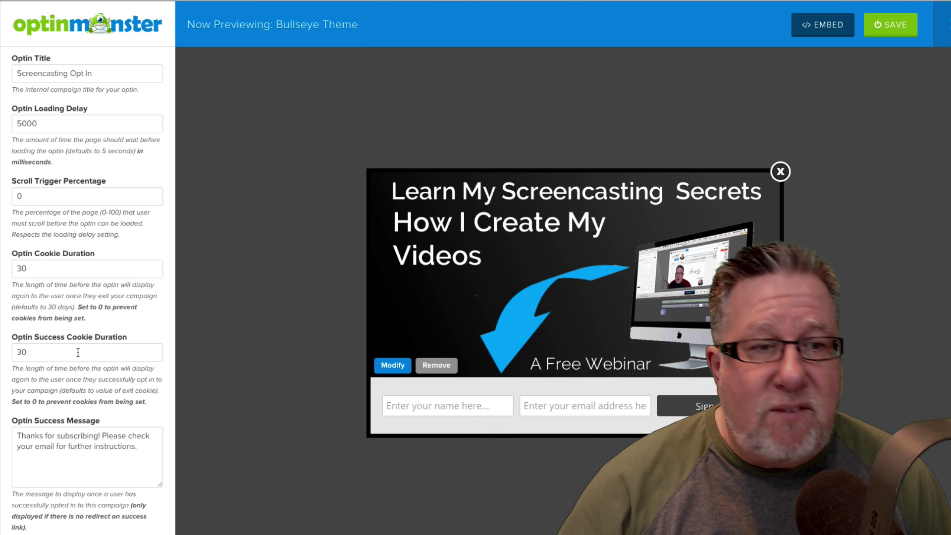
scroll(77, 353, "down", 3)
scroll(77, 352, "down", 2)
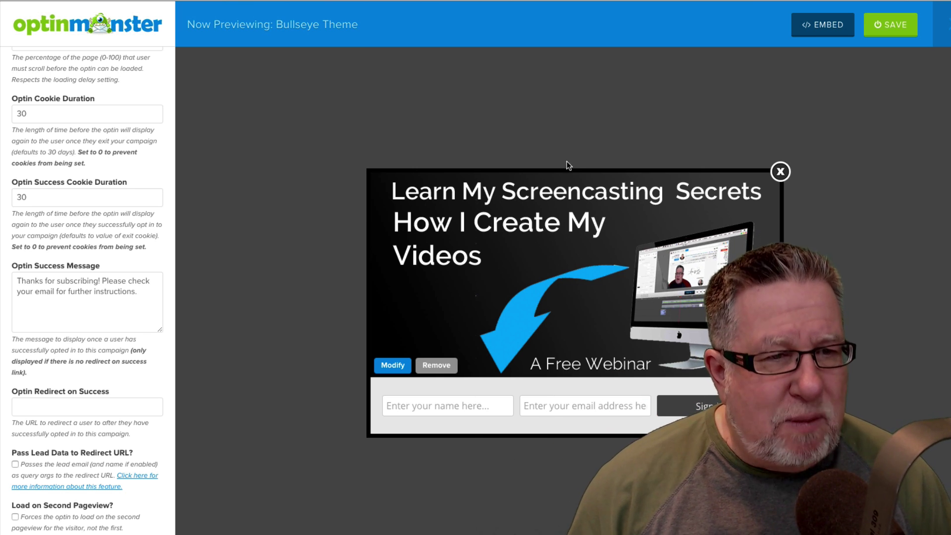
scroll(112, 361, "down", 3)
scroll(111, 359, "down", 2)
scroll(110, 359, "down", 1)
scroll(108, 362, "down", 3)
scroll(110, 363, "down", 1)
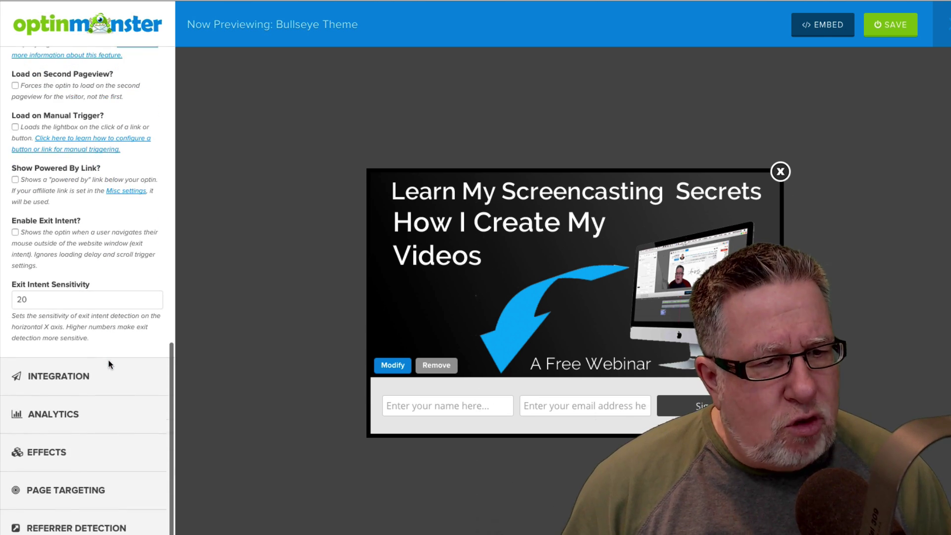
Step: Review the Infusionsoft integration, Google Analytics tracking and page targeting settings in turn
left_click(78, 382)
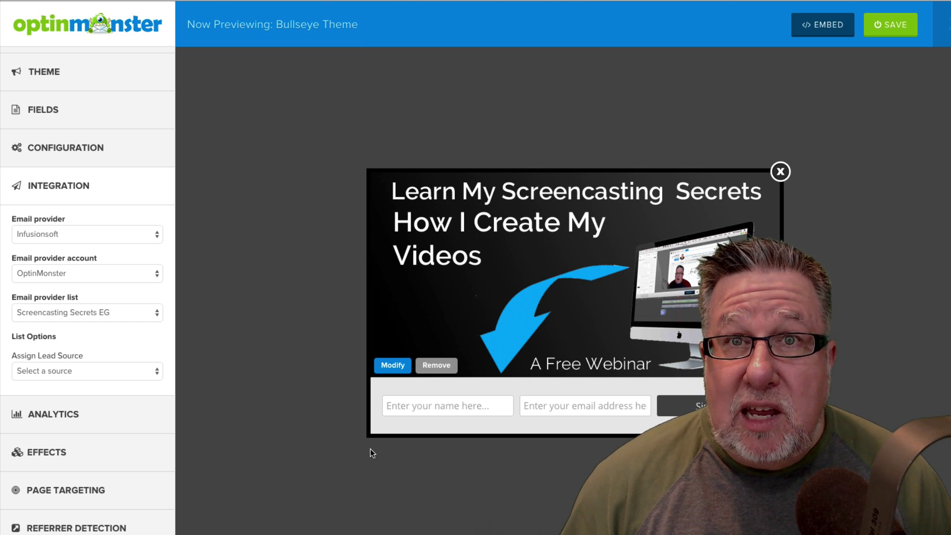
left_click(111, 424)
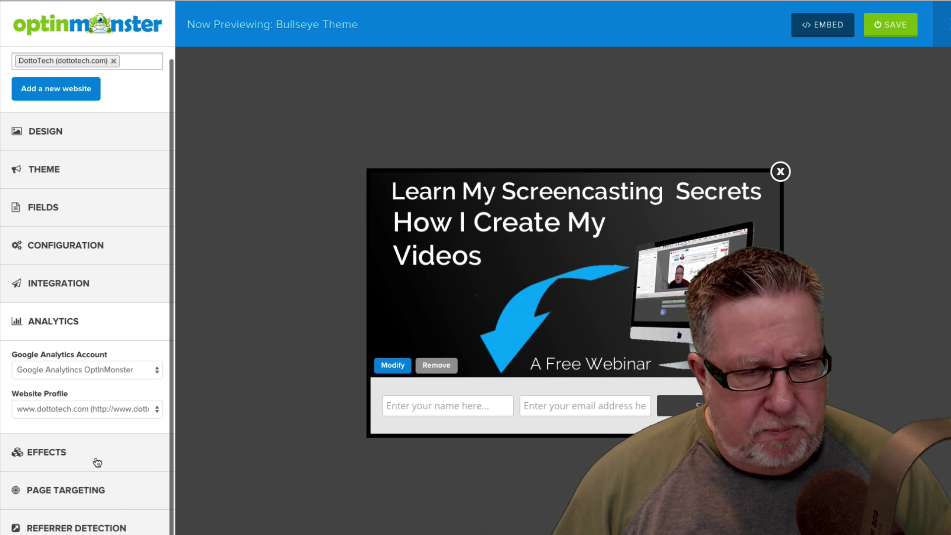
left_click(102, 499)
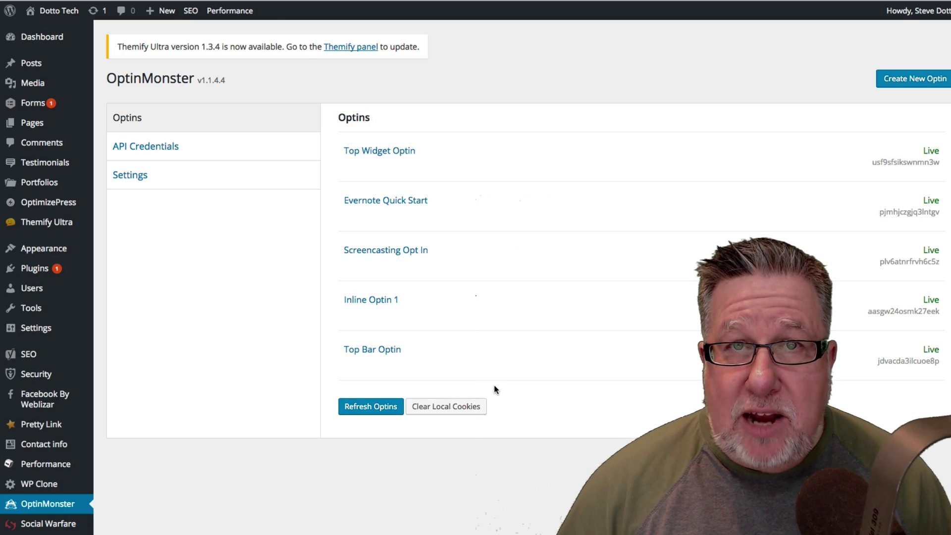
scroll(306, 341, "down", 1)
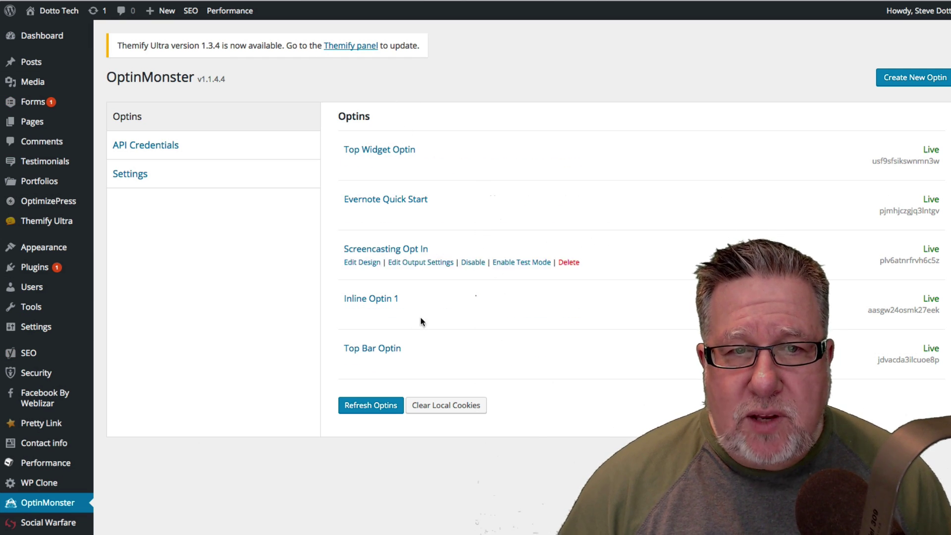
Step: Refresh Optins so all five campaigns from the OptinMonster account appear as live
left_click(399, 412)
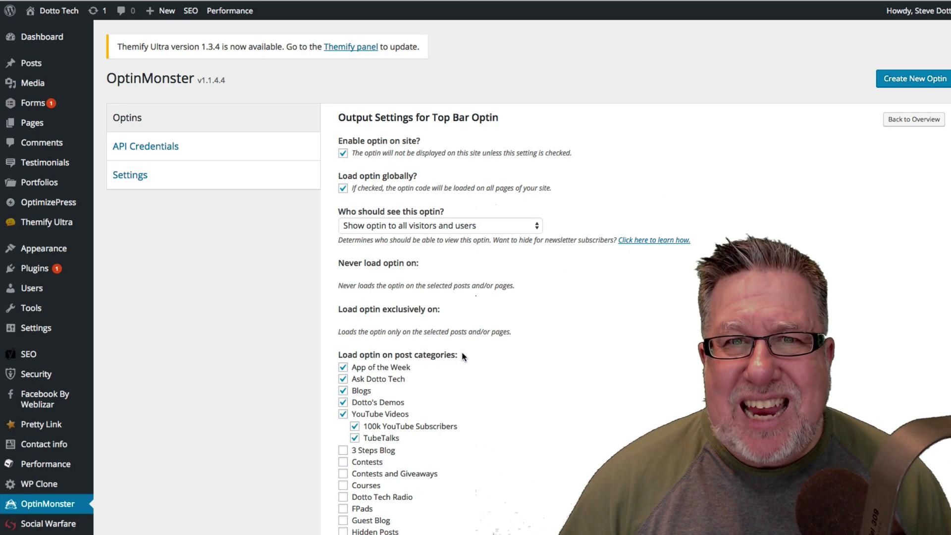
scroll(524, 405, "down", 2)
scroll(524, 405, "down", 3)
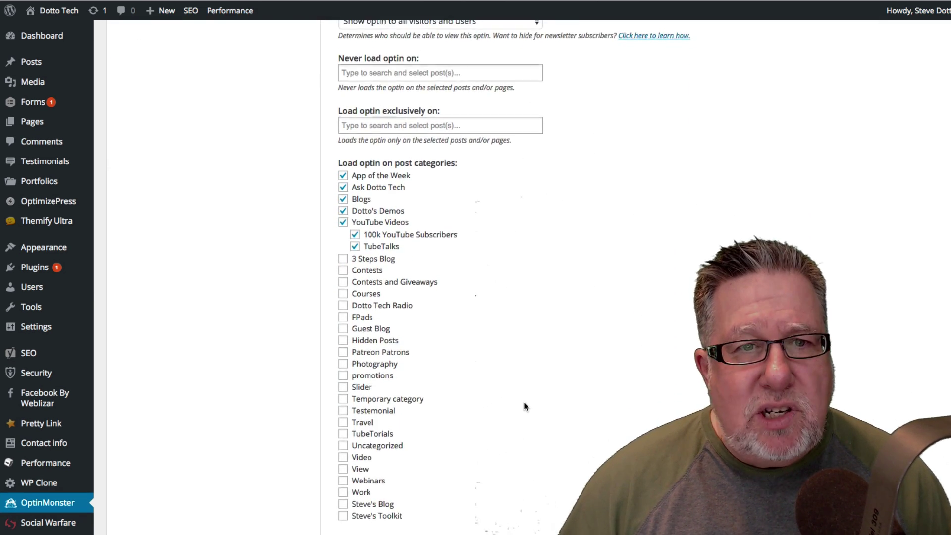
scroll(523, 402, "up", 5)
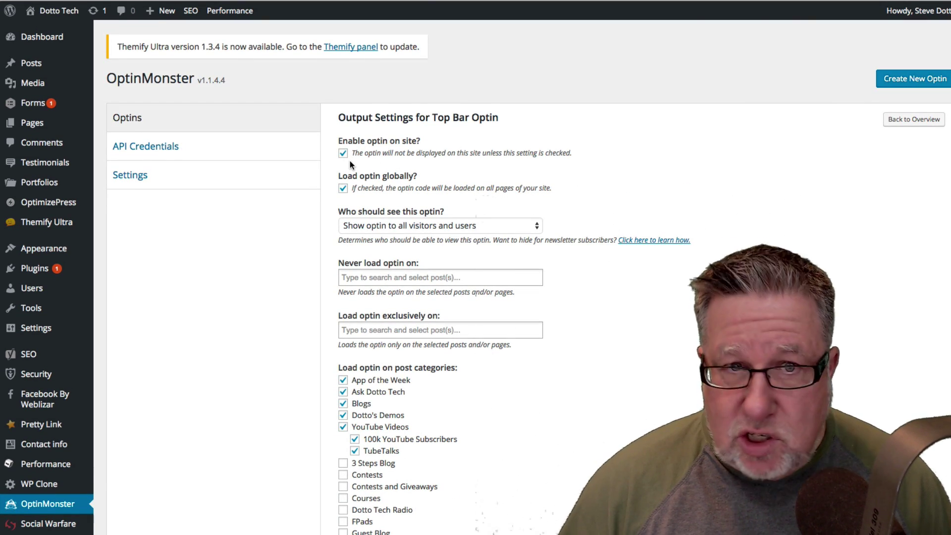
scroll(360, 188, "down", 1)
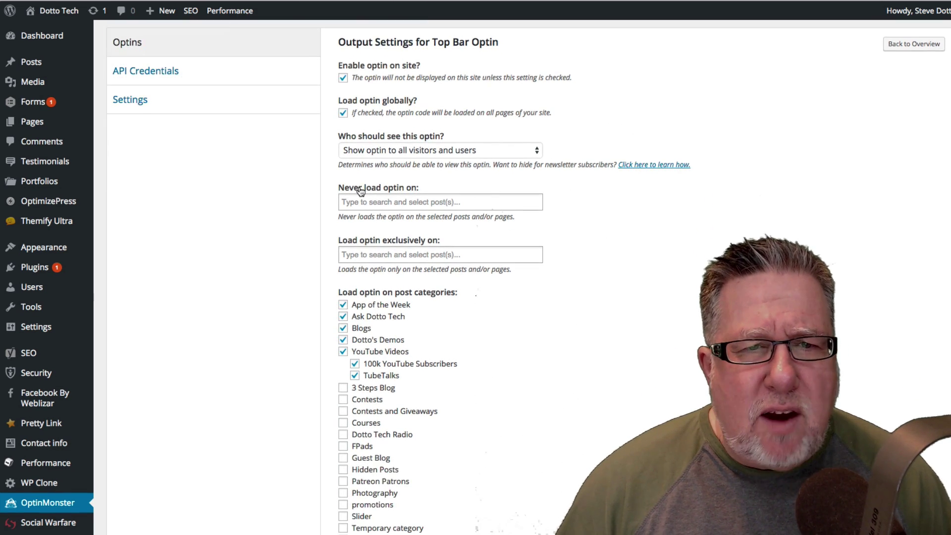
scroll(360, 188, "down", 2)
scroll(361, 192, "down", 1)
scroll(360, 190, "down", 1)
scroll(359, 191, "down", 1)
scroll(360, 191, "down", 2)
scroll(359, 190, "down", 1)
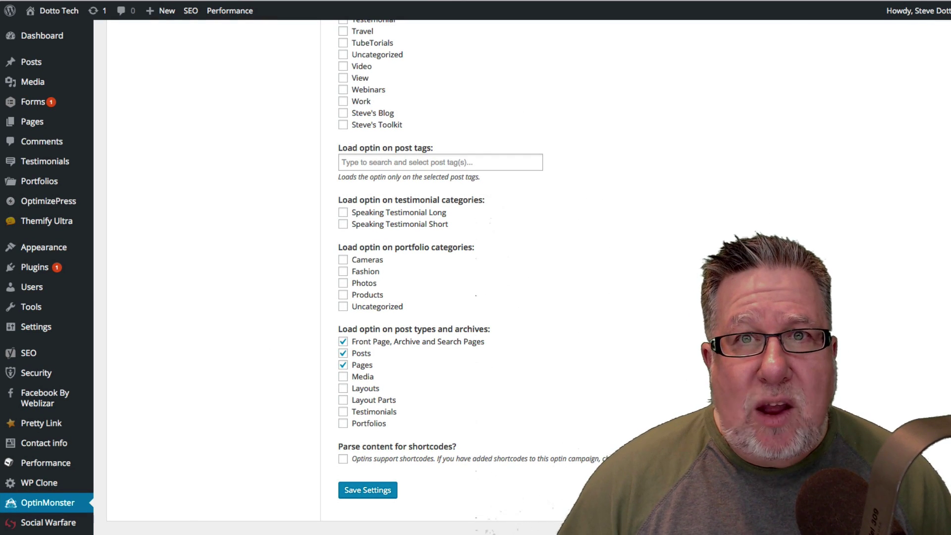
scroll(532, 405, "up", 5)
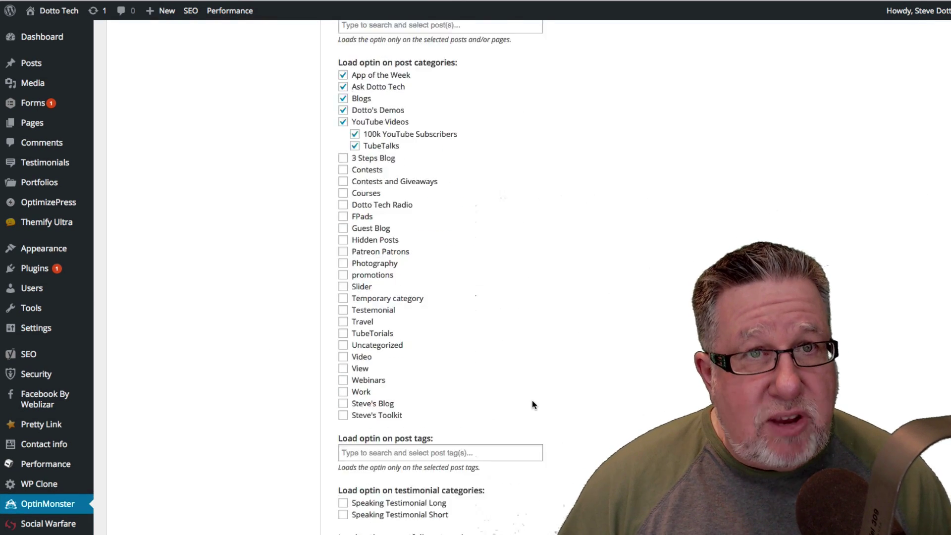
scroll(531, 404, "up", 4)
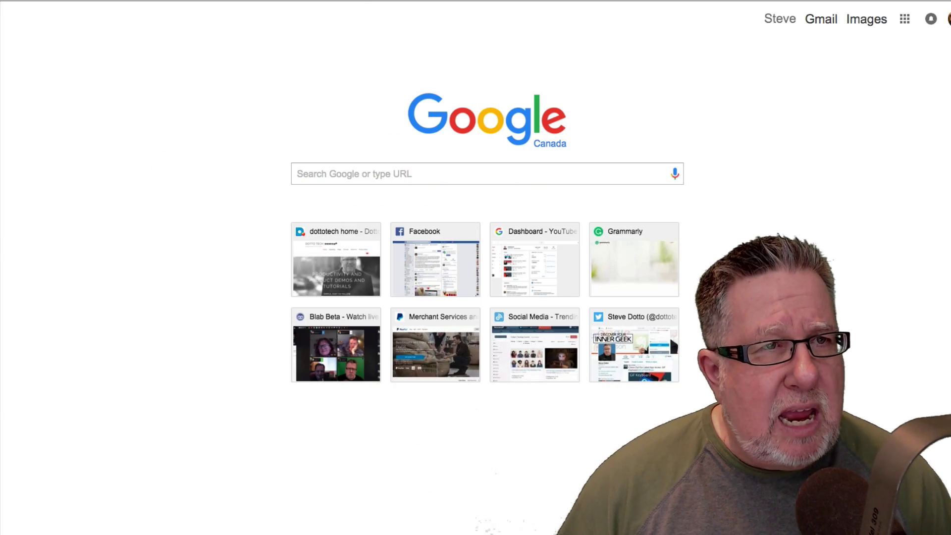
Step: Start an incognito Chrome window and go to the dottotech.com home page
left_click(54, 2)
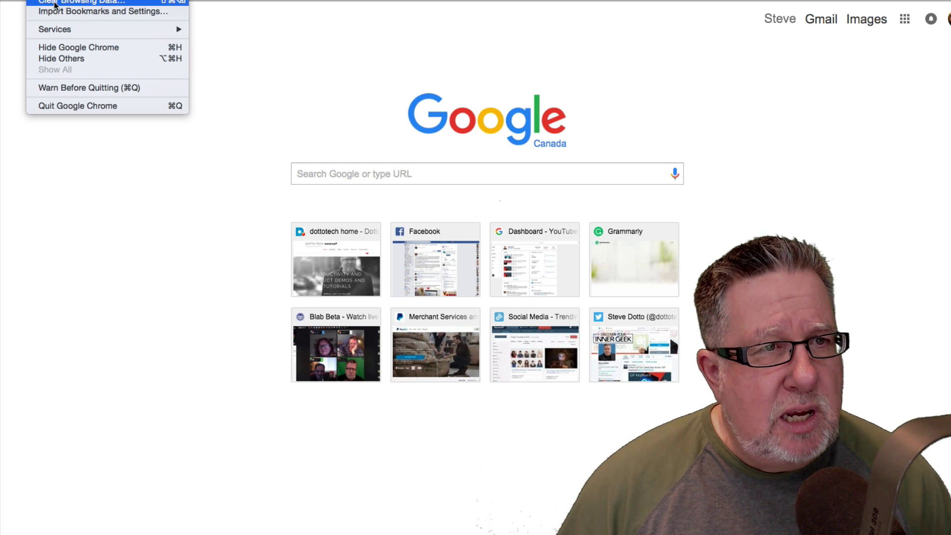
mouse_move(82, 1)
key("shift+super+n")
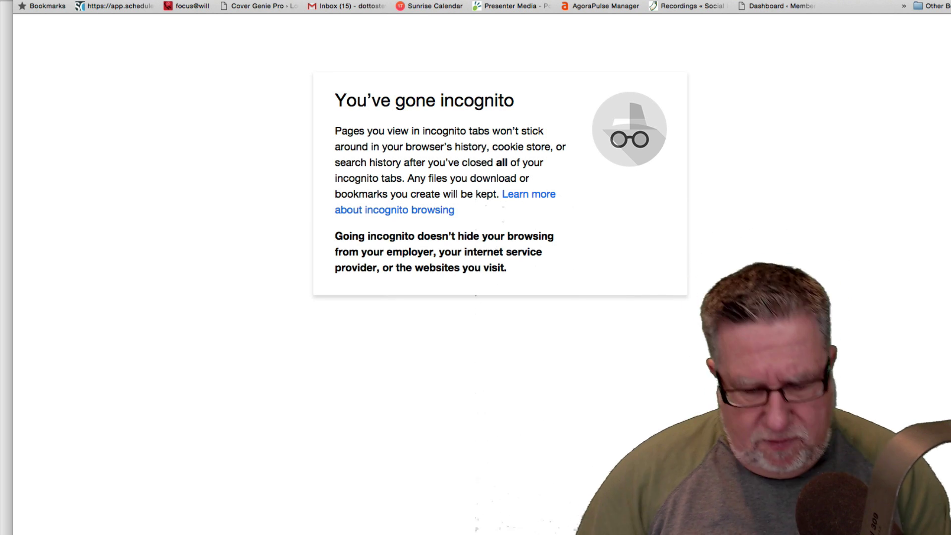
type("dotto")
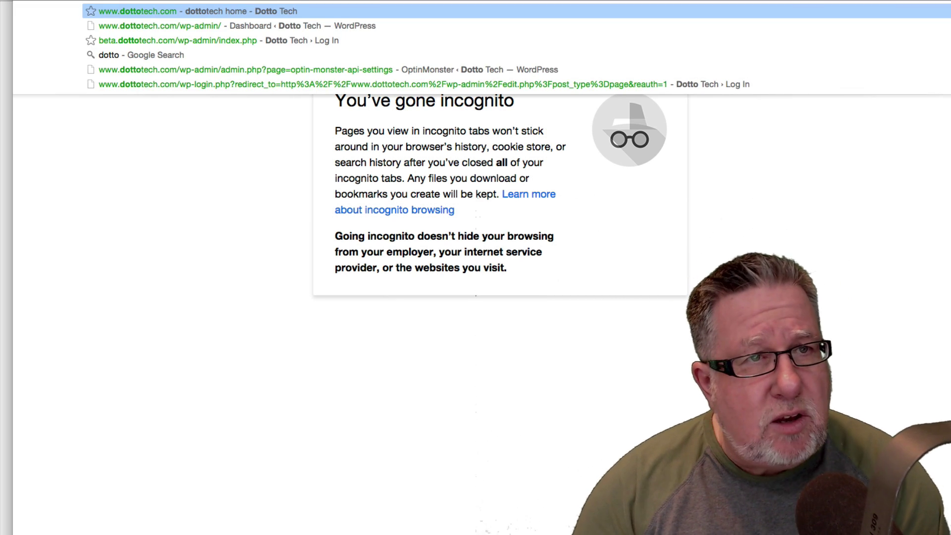
key("Return")
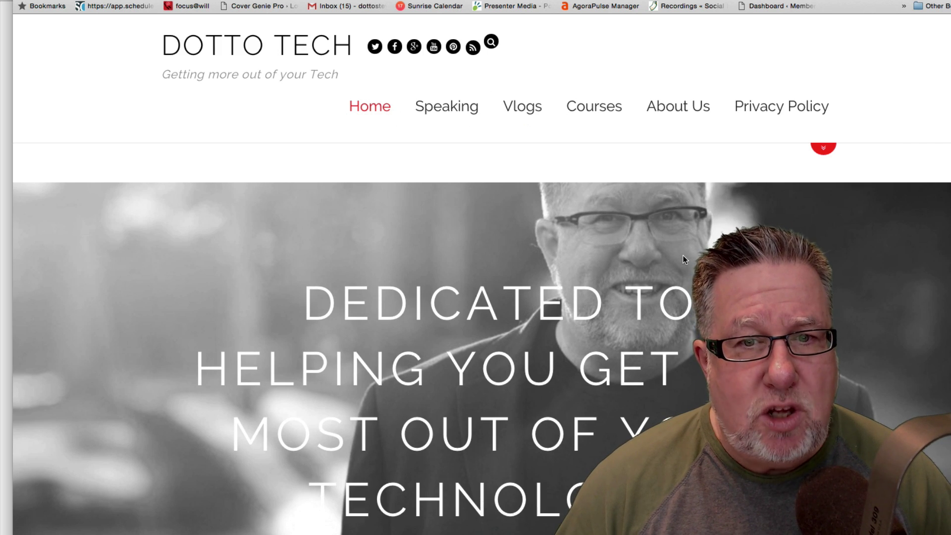
scroll(683, 255, "down", 2)
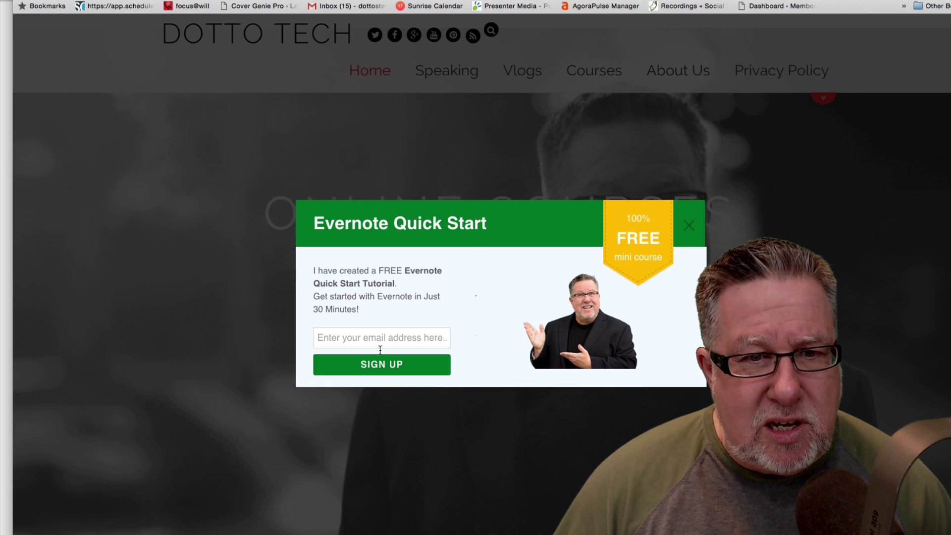
Step: Close the Evernote Quick Start pop-up over the DottoTech home page
left_click(688, 228)
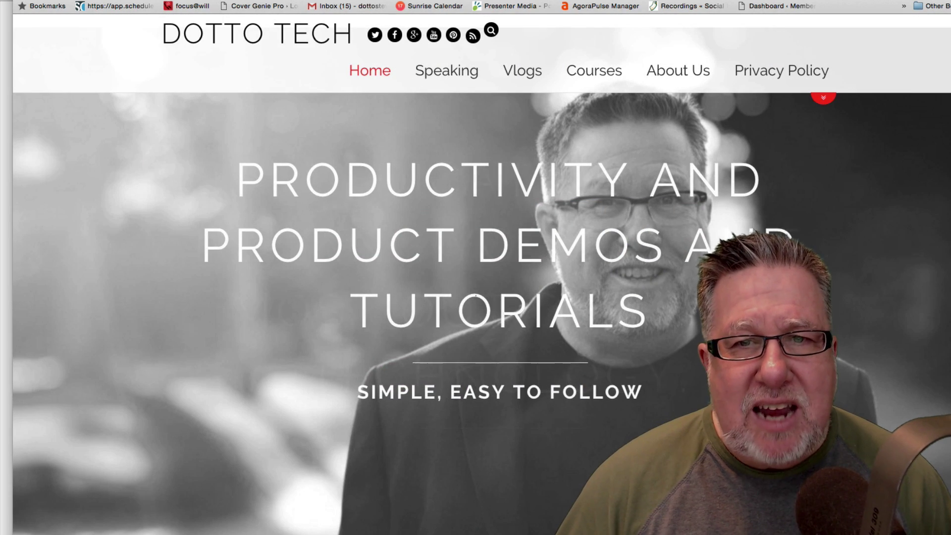
scroll(582, 368, "down", 3)
scroll(583, 368, "up", 2)
scroll(584, 368, "down", 3)
scroll(583, 368, "down", 10)
scroll(415, 279, "down", 8)
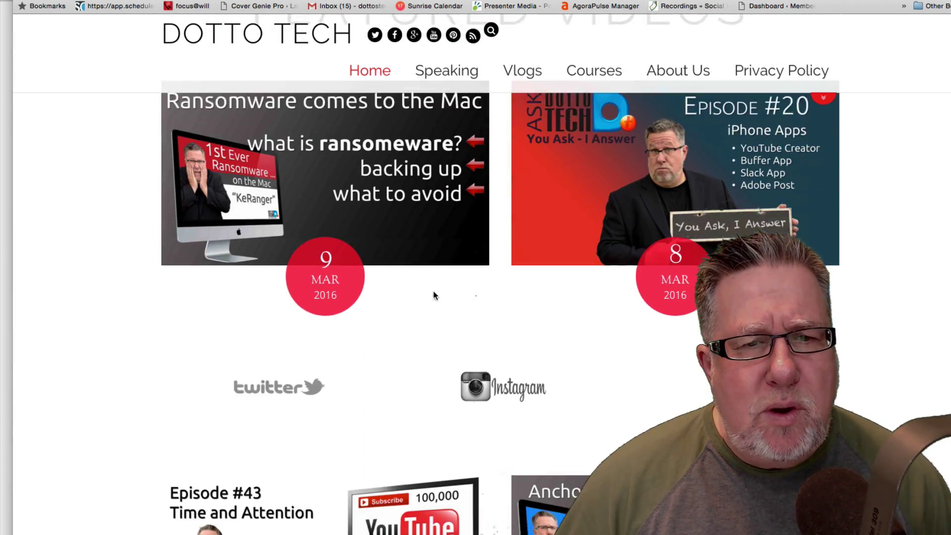
scroll(414, 192, "up", 2)
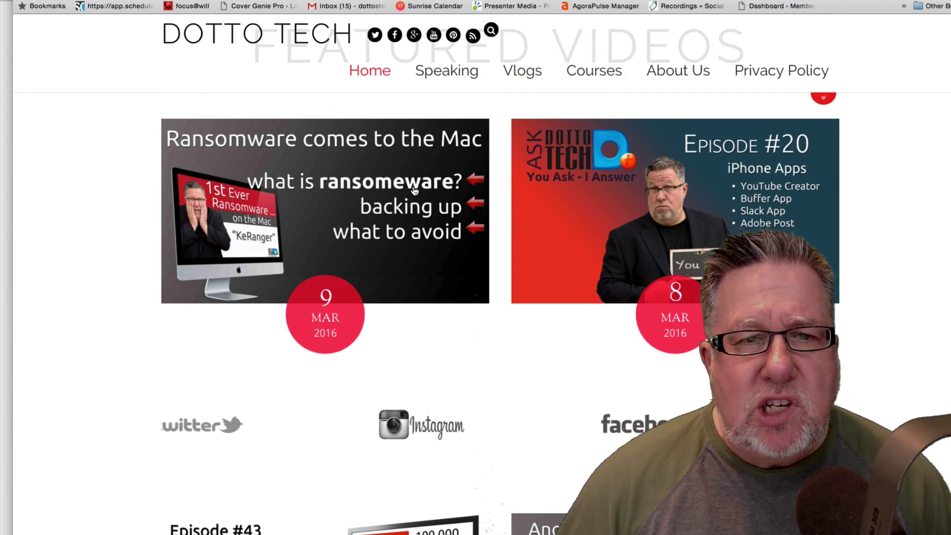
Step: Go to the Ransomware comes to the Mac post and close the Screencasting Secrets webinar pop-up
left_click(414, 191)
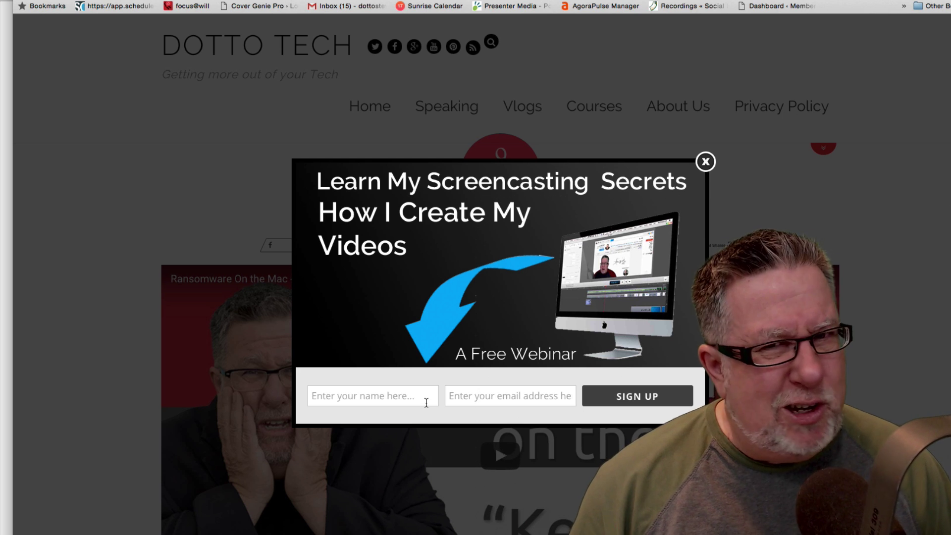
scroll(594, 260, "down", 1)
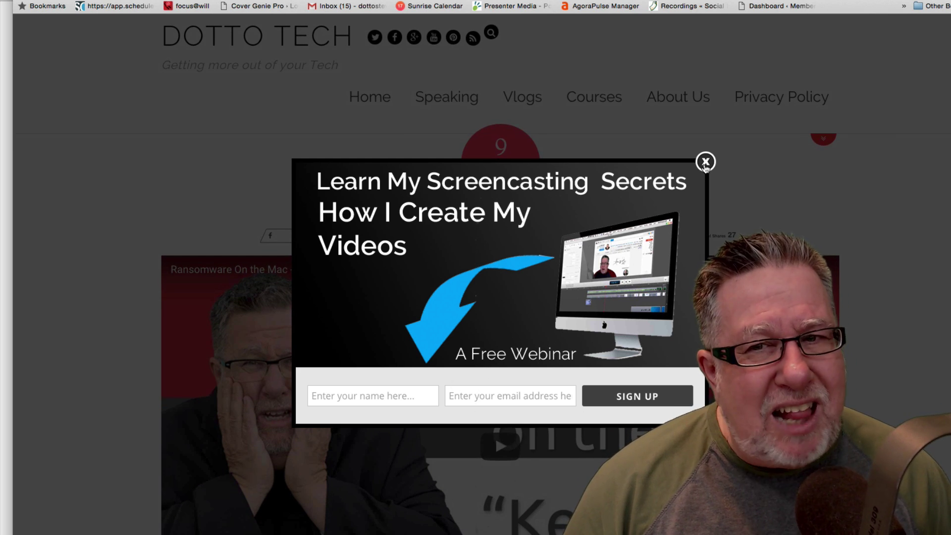
scroll(704, 163, "down", 1)
scroll(704, 164, "down", 1)
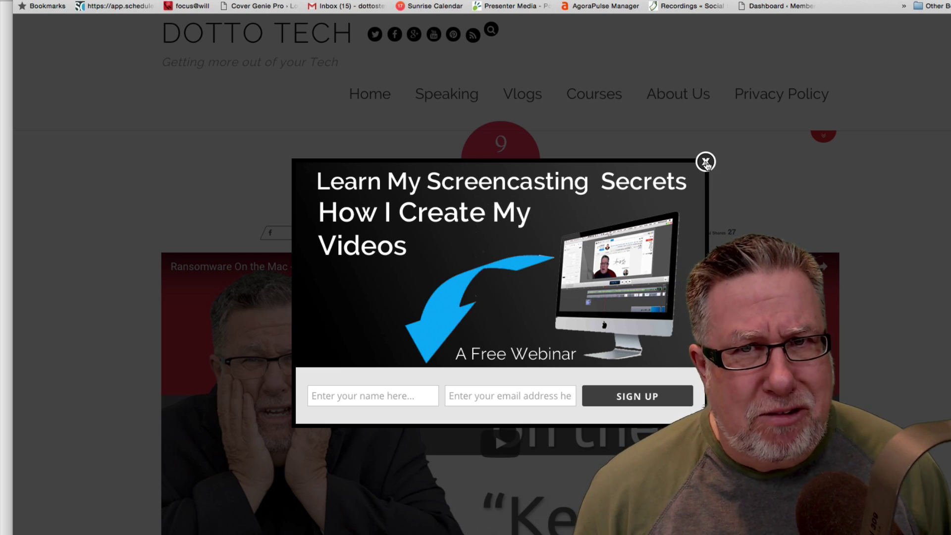
left_click(705, 162)
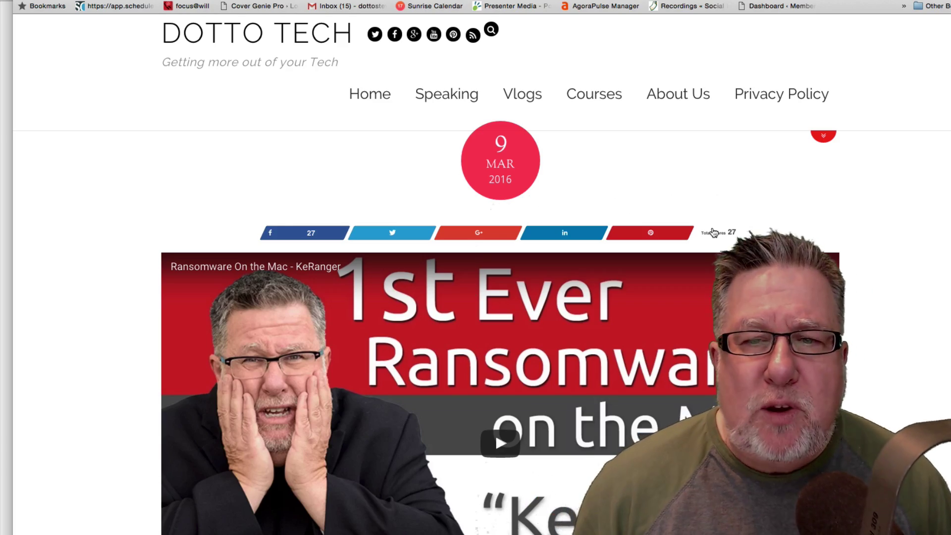
scroll(712, 232, "down", 1)
scroll(712, 233, "down", 5)
scroll(712, 232, "down", 5)
scroll(711, 232, "down", 4)
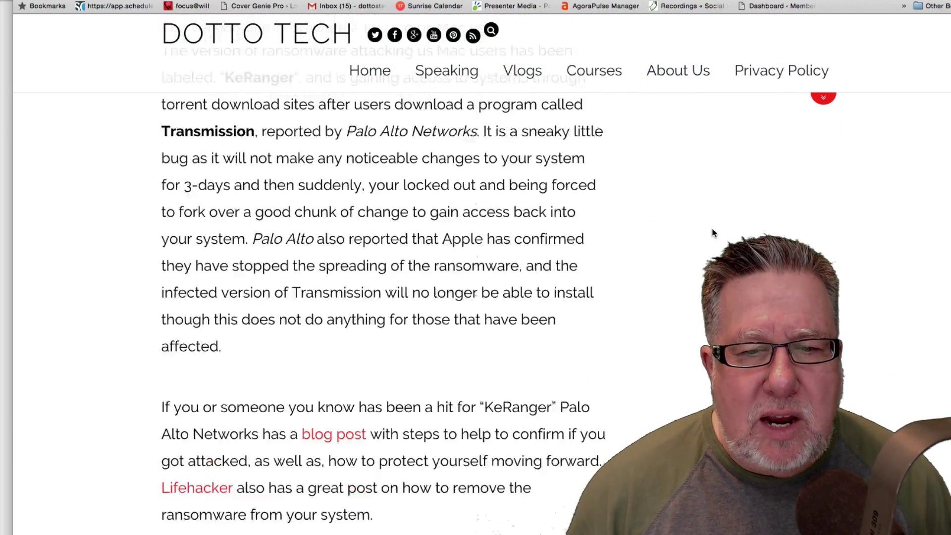
scroll(712, 233, "down", 4)
scroll(711, 233, "down", 5)
scroll(711, 232, "down", 2)
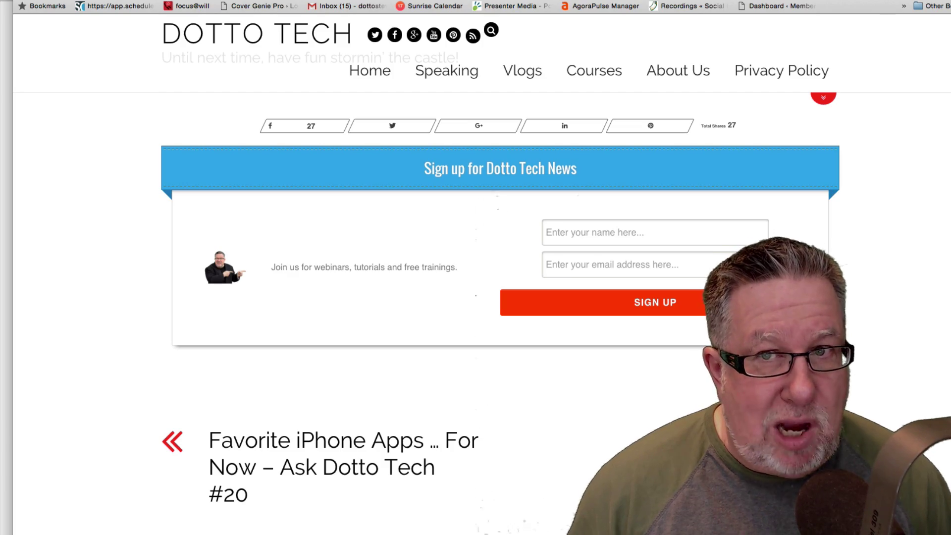
scroll(475, 297, "up", 4)
scroll(476, 298, "up", 5)
scroll(476, 297, "up", 5)
scroll(475, 297, "up", 5)
scroll(475, 297, "up", 5)
scroll(476, 297, "up", 2)
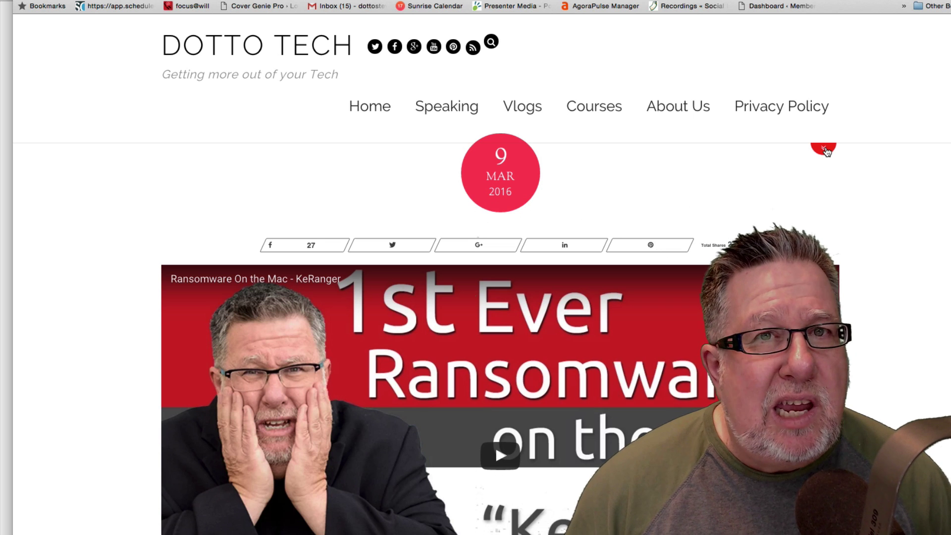
Step: Expand the top widget panel via the red toggle badge to reveal the sign-up form above the post
left_click(823, 149)
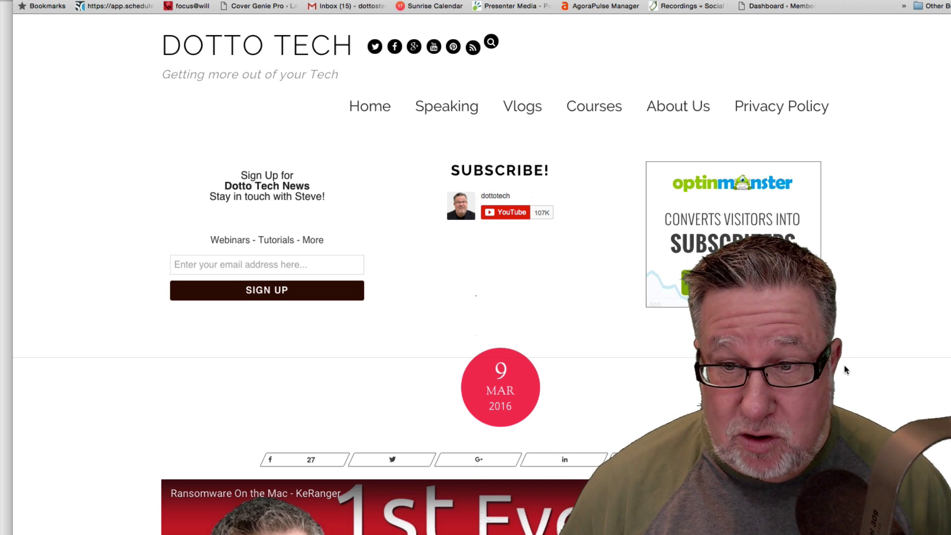
scroll(476, 334, "down", 3)
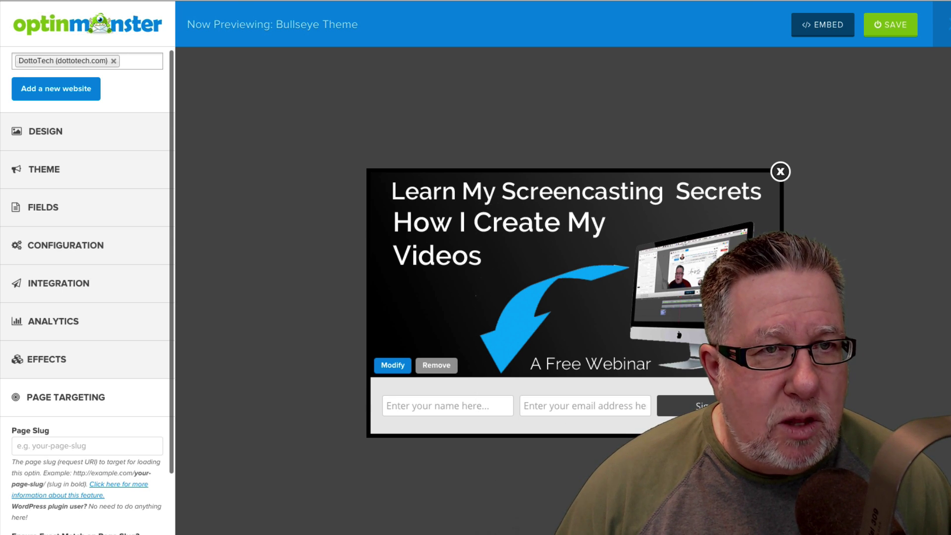
Step: Return to the Your Optins dashboard at app.optinmonster.com showing visitors, conversions and rates
key("ctrl+l")
key("Return")
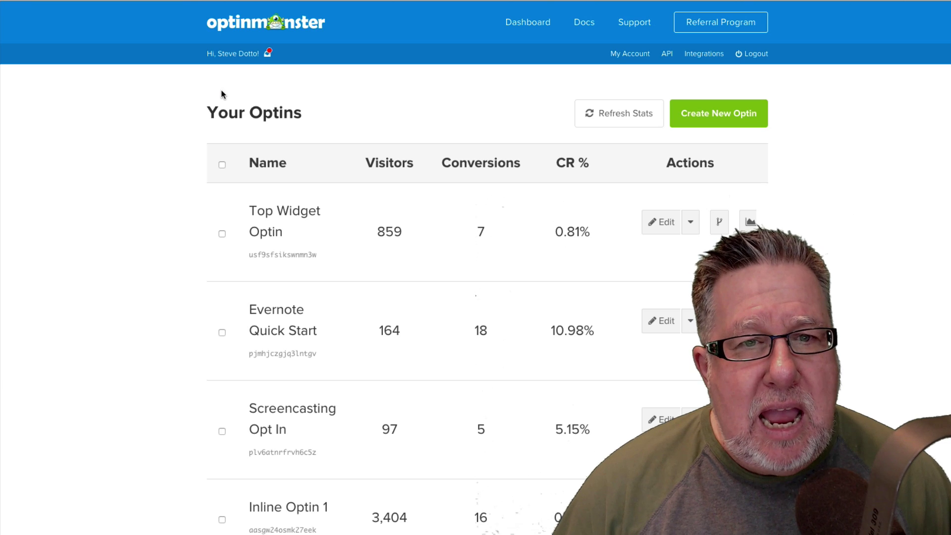
scroll(226, 97, "down", 1)
scroll(226, 97, "down", 5)
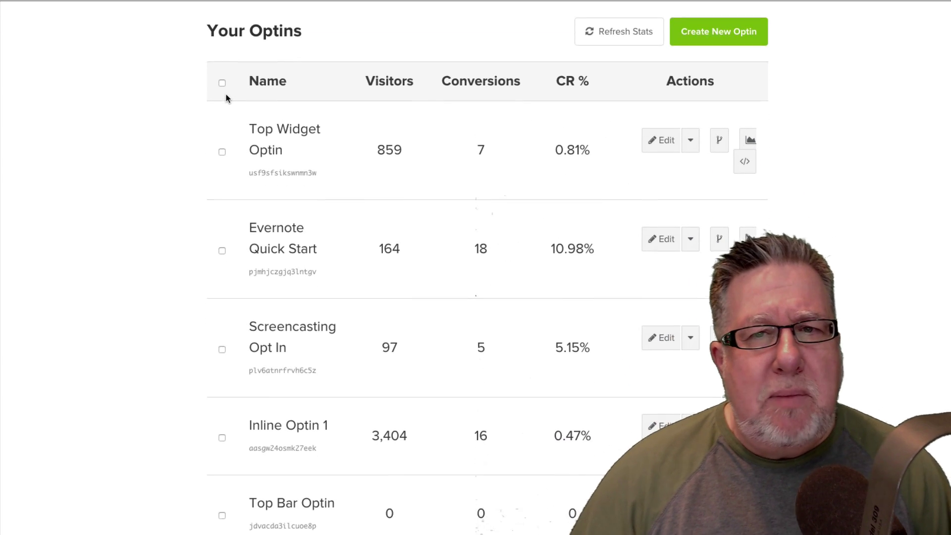
scroll(227, 97, "down", 3)
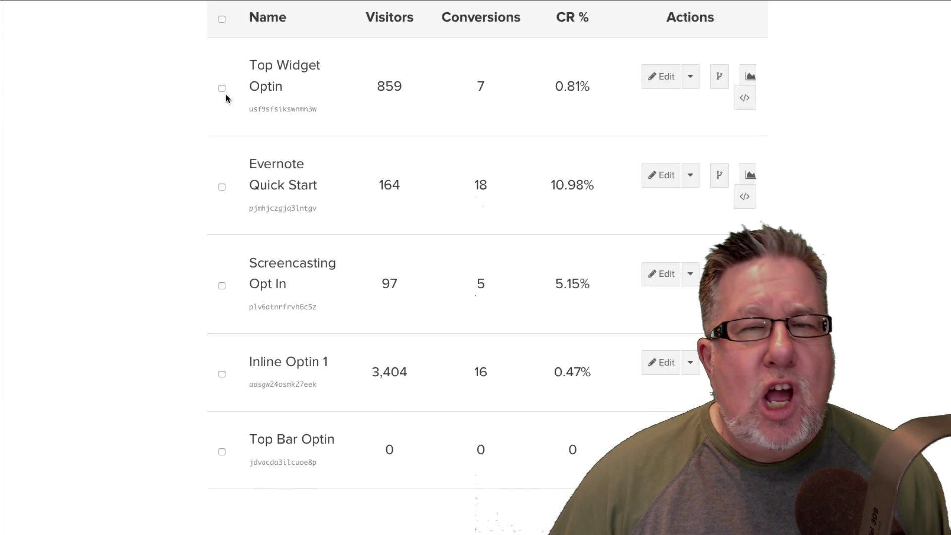
scroll(226, 98, "up", 1)
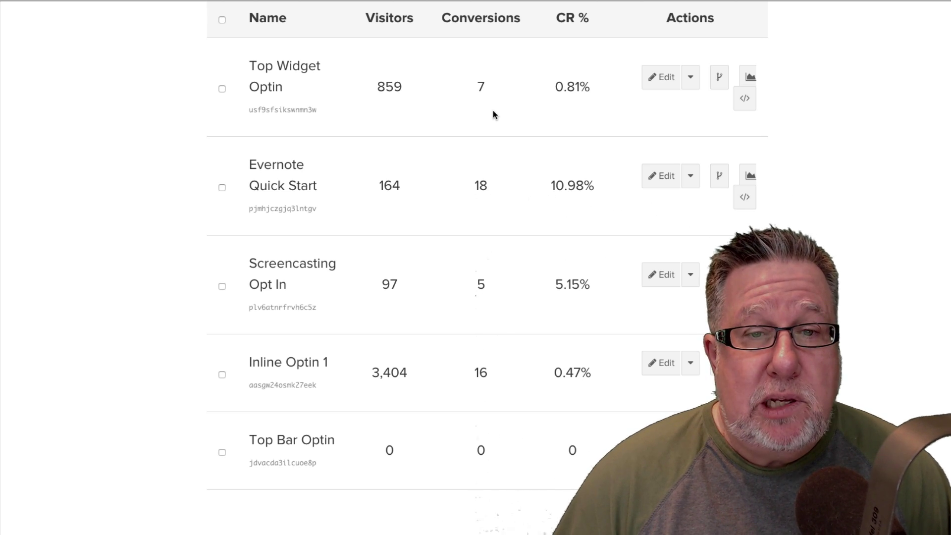
scroll(492, 111, "down", 2)
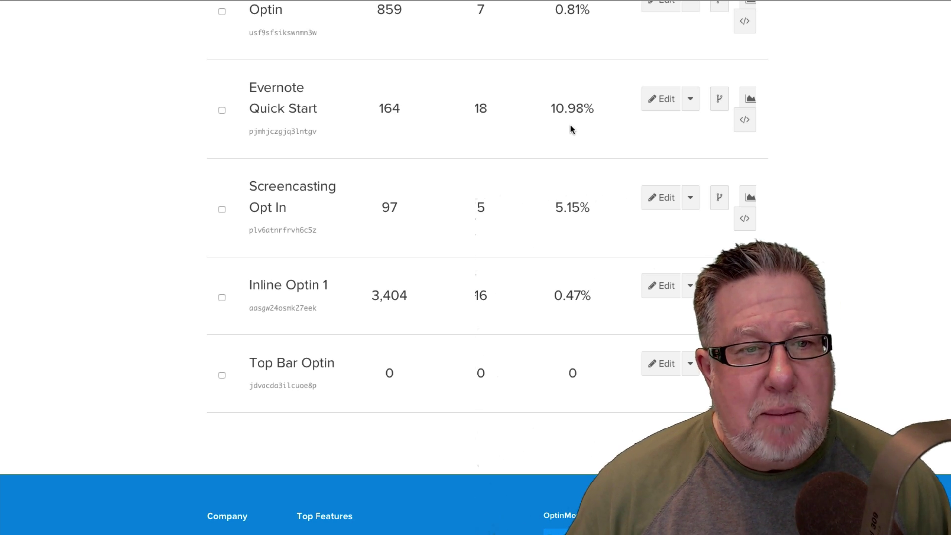
scroll(569, 148, "down", 1)
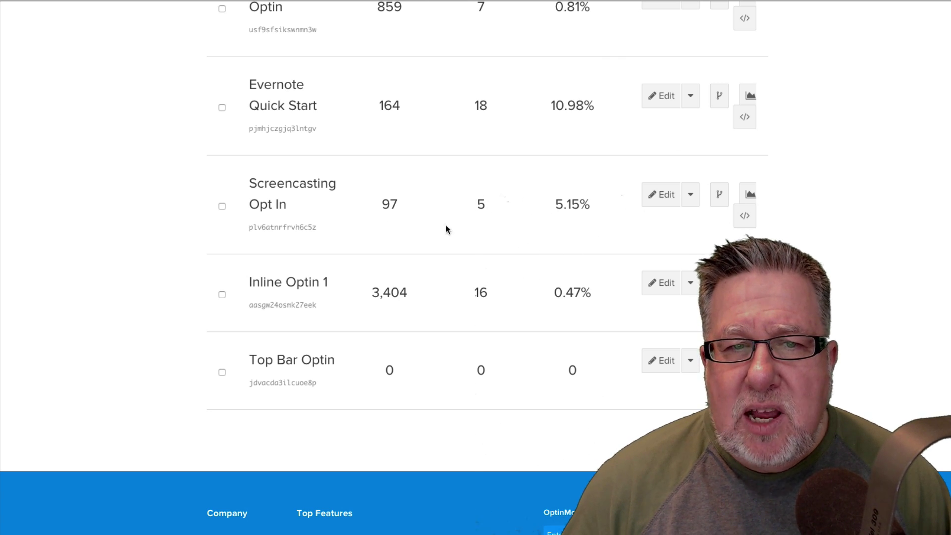
scroll(584, 220, "down", 1)
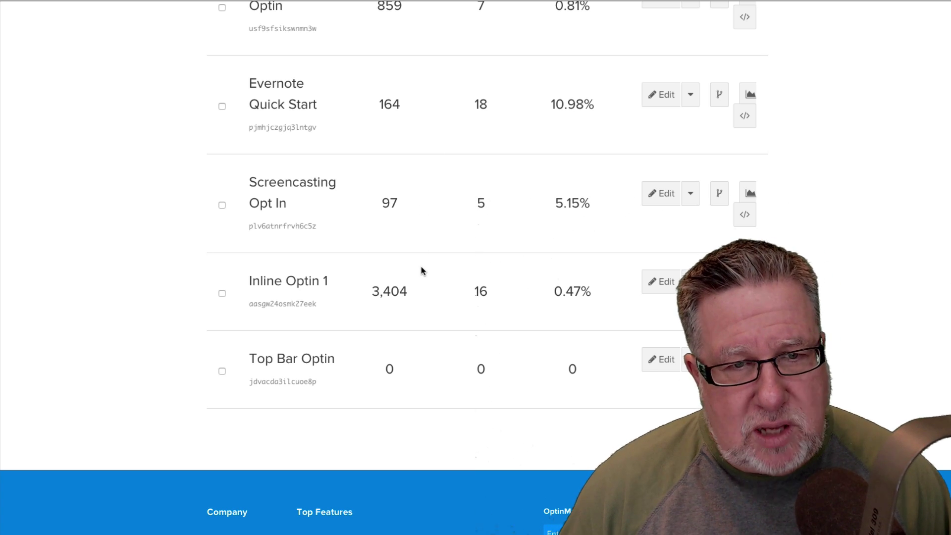
scroll(421, 270, "down", 1)
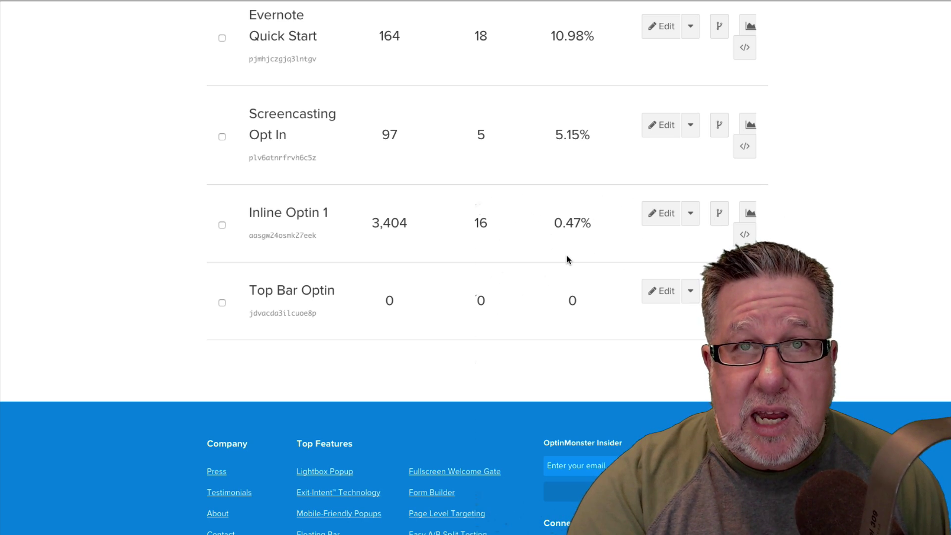
scroll(566, 259, "up", 2)
scroll(567, 259, "up", 1)
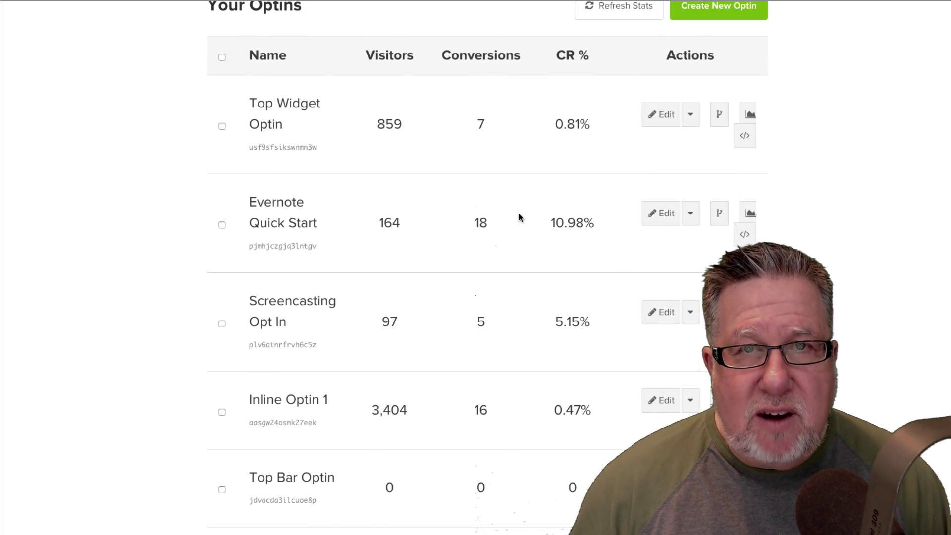
scroll(519, 213, "down", 1)
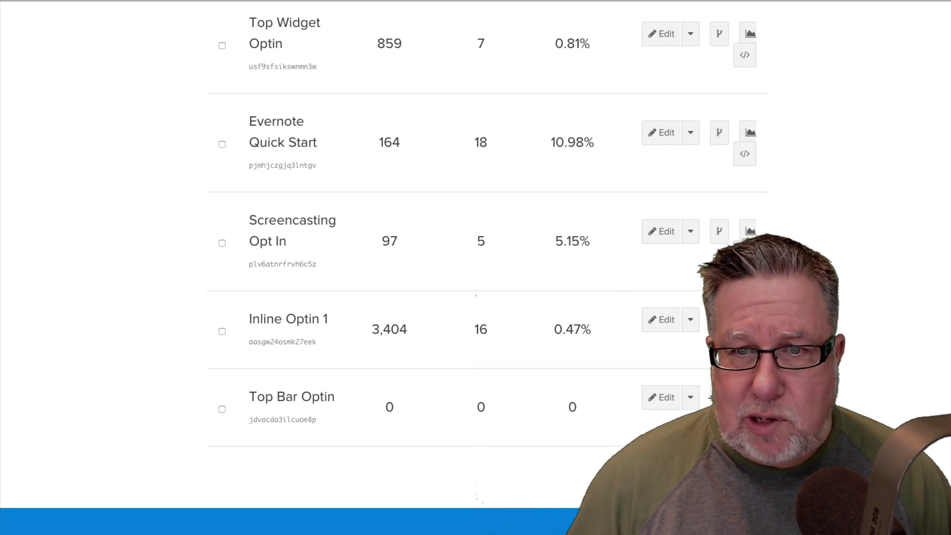
scroll(476, 268, "up", 3)
scroll(475, 267, "up", 2)
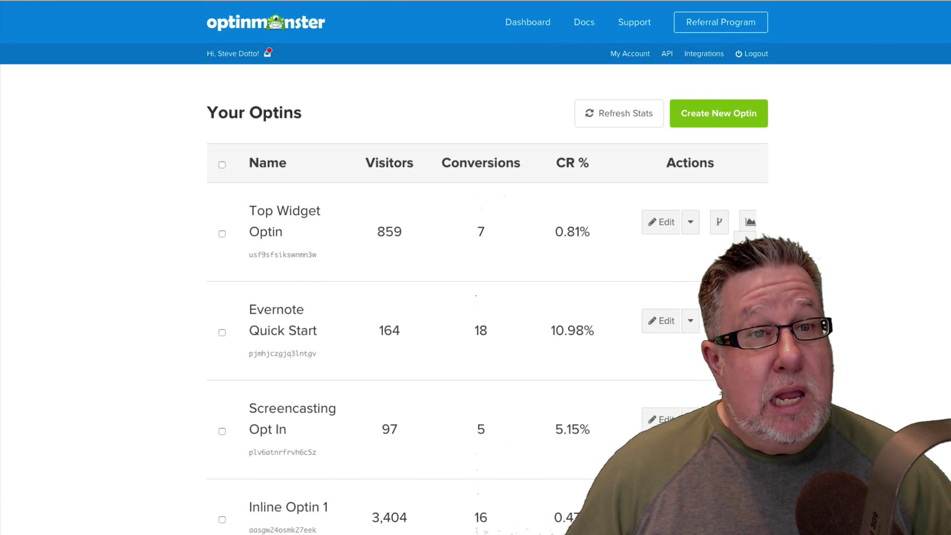